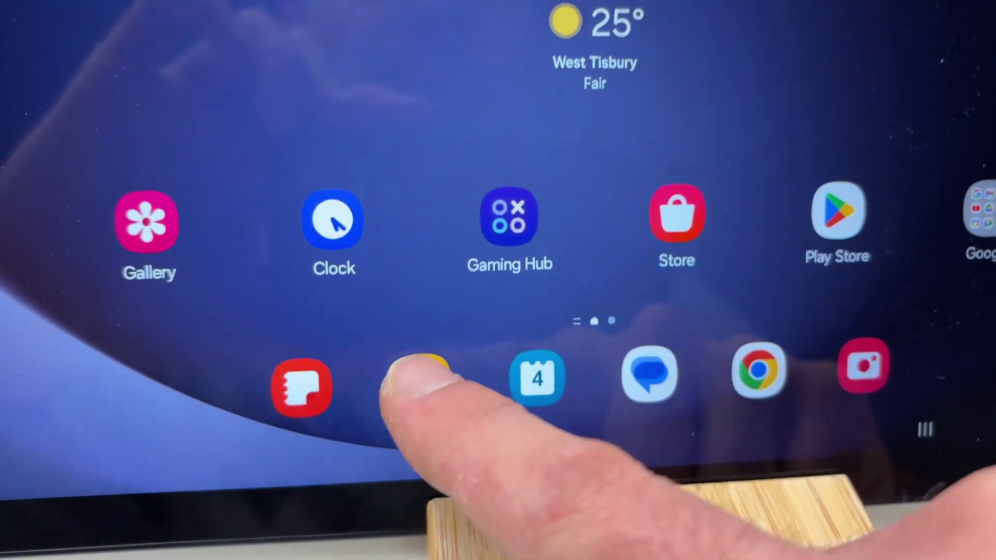
# Step: Launch My Files from the dock
pyautogui.click(416, 373)
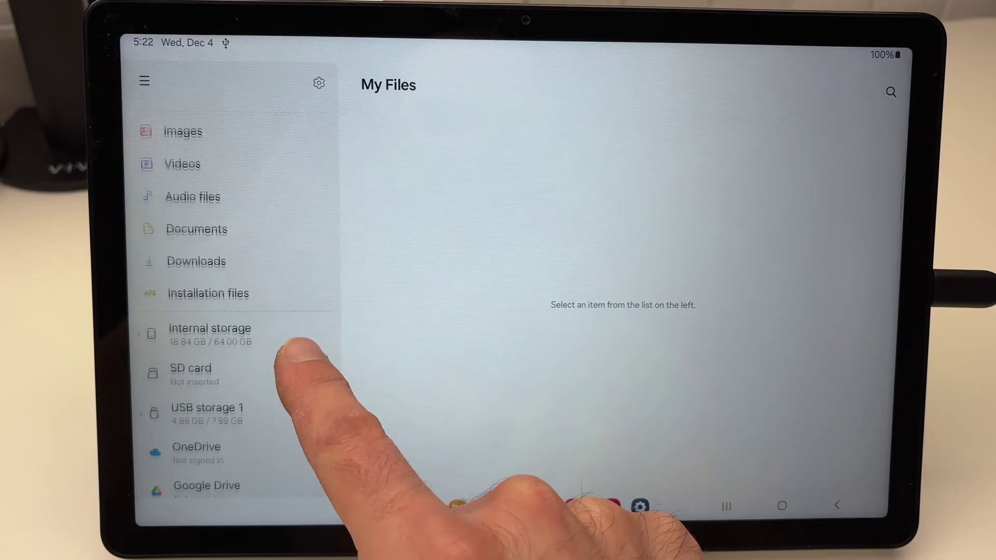
pyautogui.scroll(-1, 233, 311)
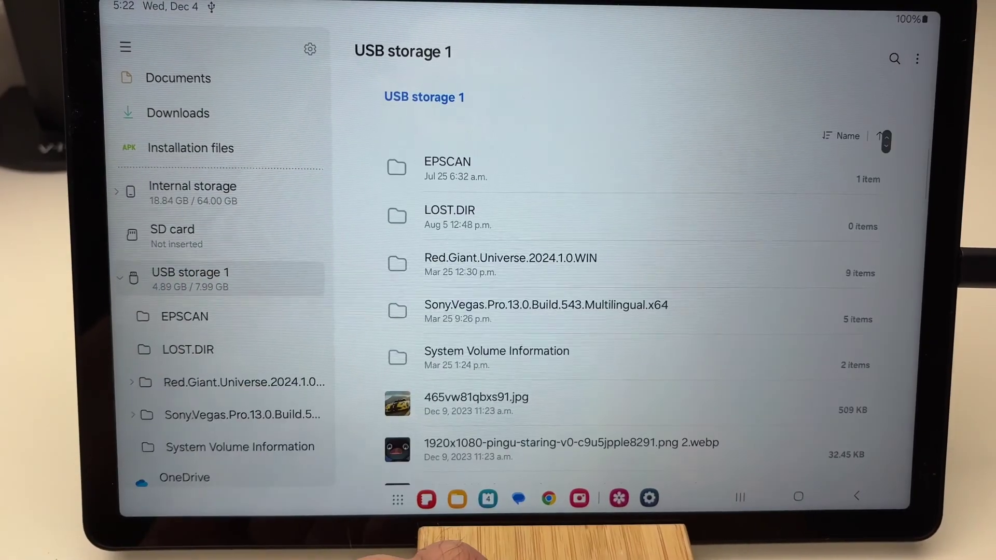
pyautogui.scroll(-5, 623, 327)
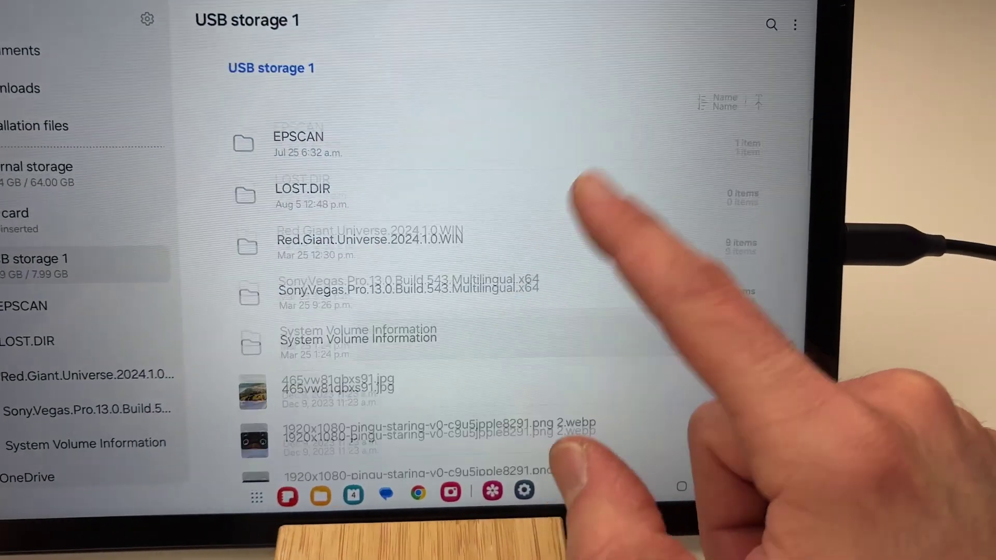
pyautogui.scroll(4, 580, 191)
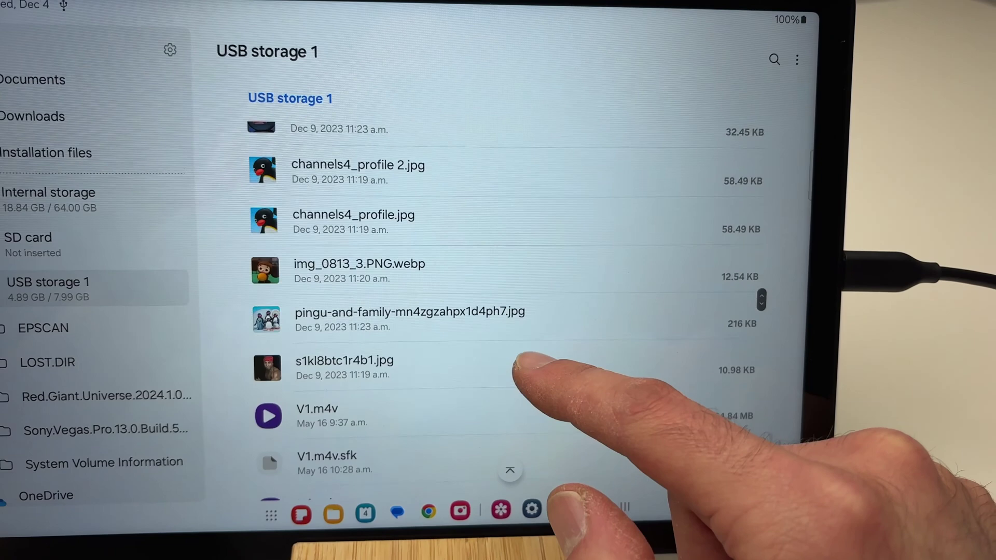
pyautogui.scroll(1, 514, 366)
pyautogui.scroll(1, 514, 366)
pyautogui.scroll(4, 514, 389)
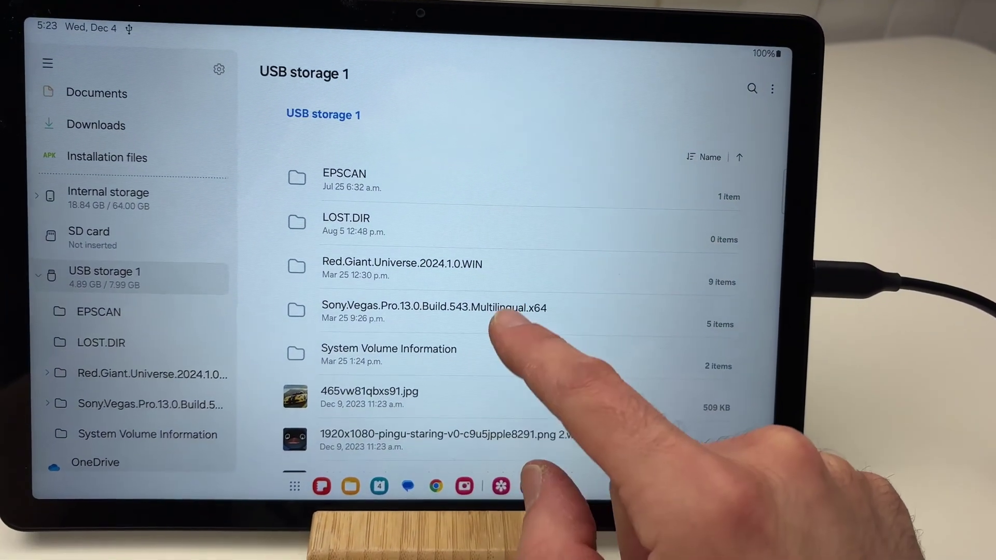
pyautogui.scroll(-2, 498, 327)
pyautogui.scroll(-2, 611, 257)
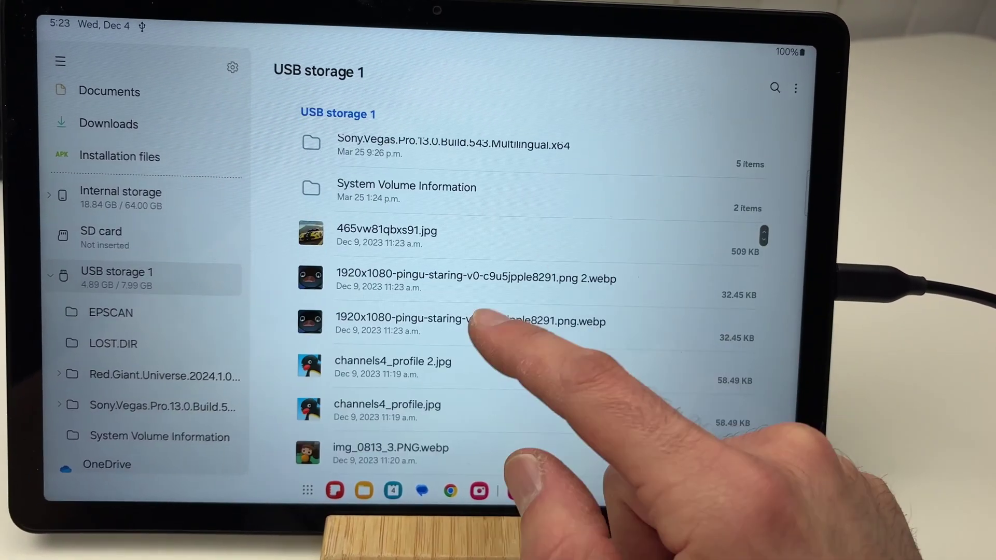
pyautogui.scroll(-2, 545, 311)
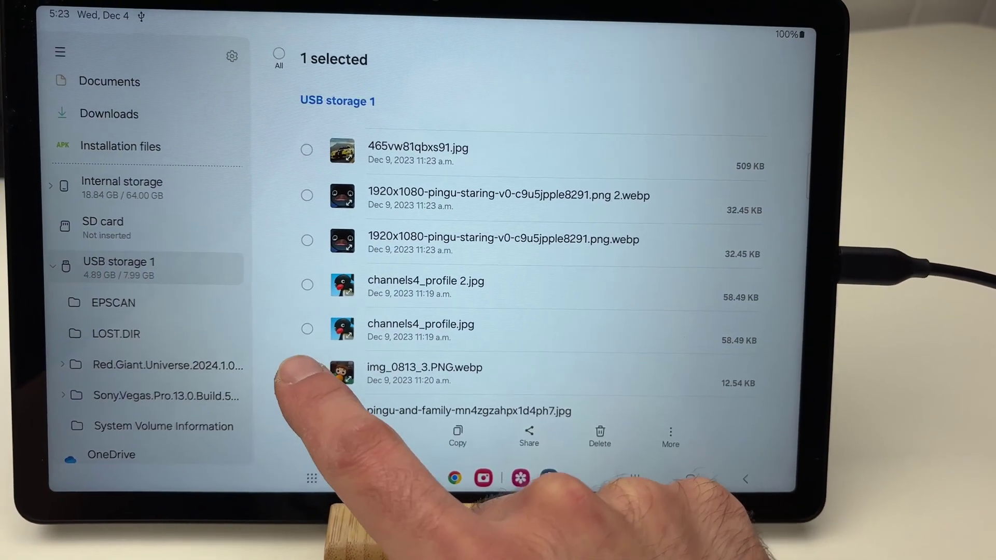
# Step: Select a pingu image on the USB drive and dismiss the Open with chooser
pyautogui.click(349, 379)
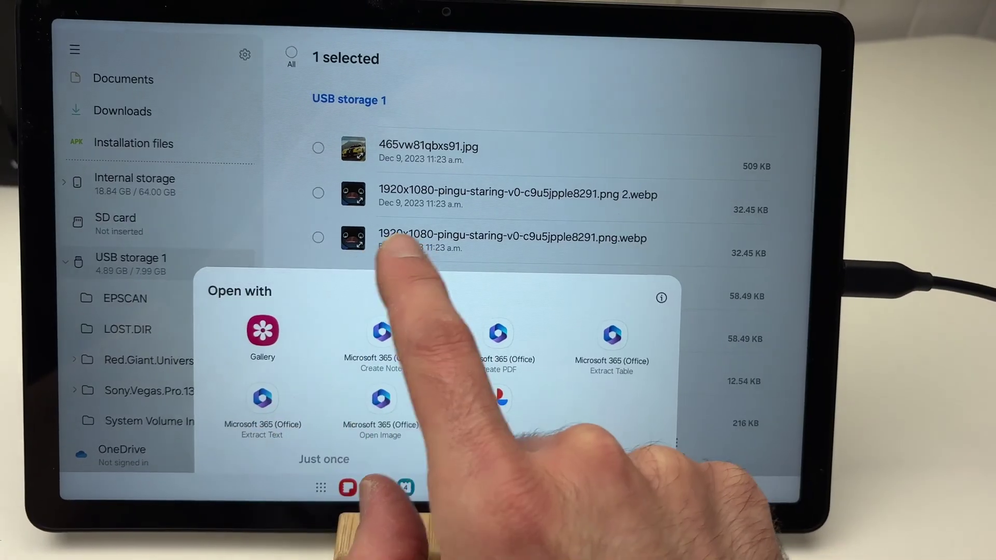
pyautogui.click(410, 234)
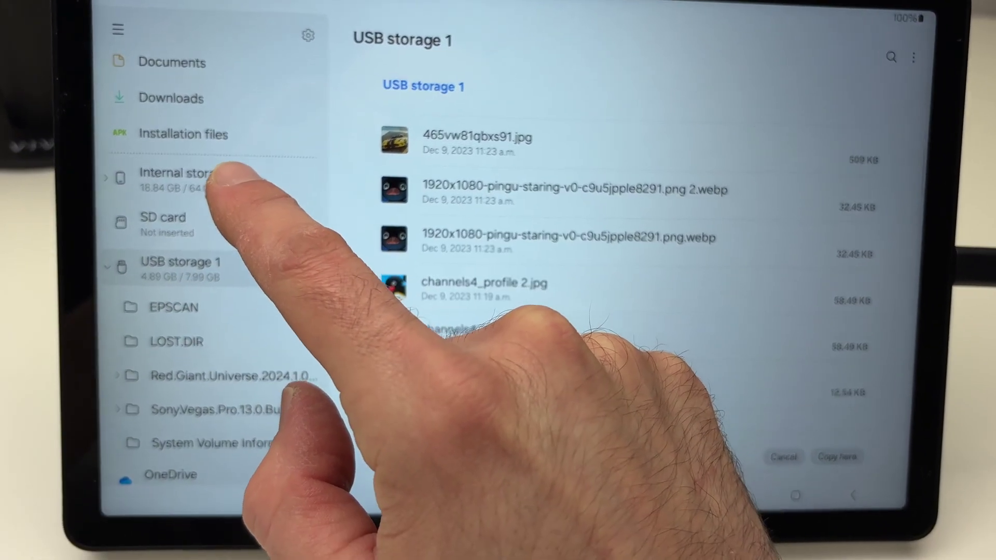
# Step: Paste the held USB images into the Internal storage root
pyautogui.click(234, 178)
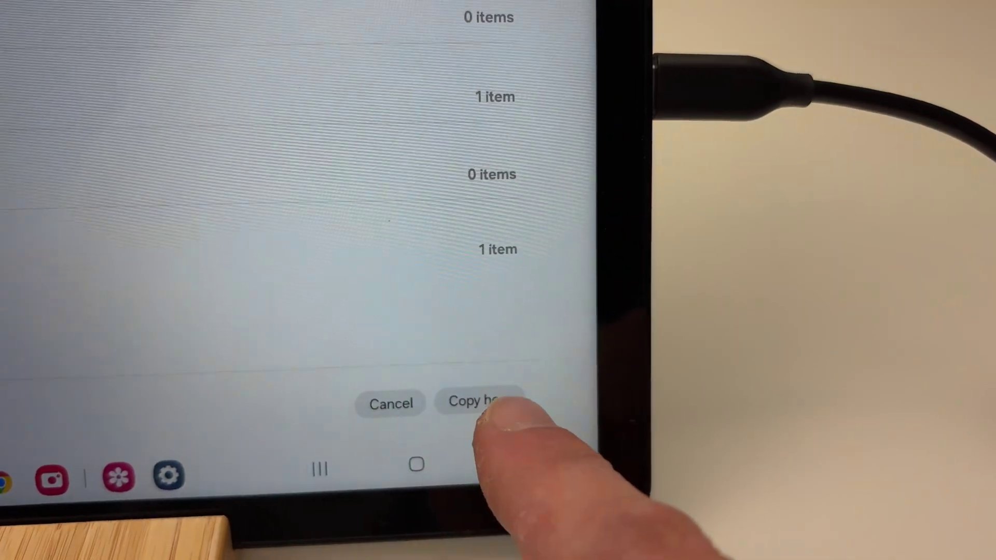
pyautogui.click(476, 415)
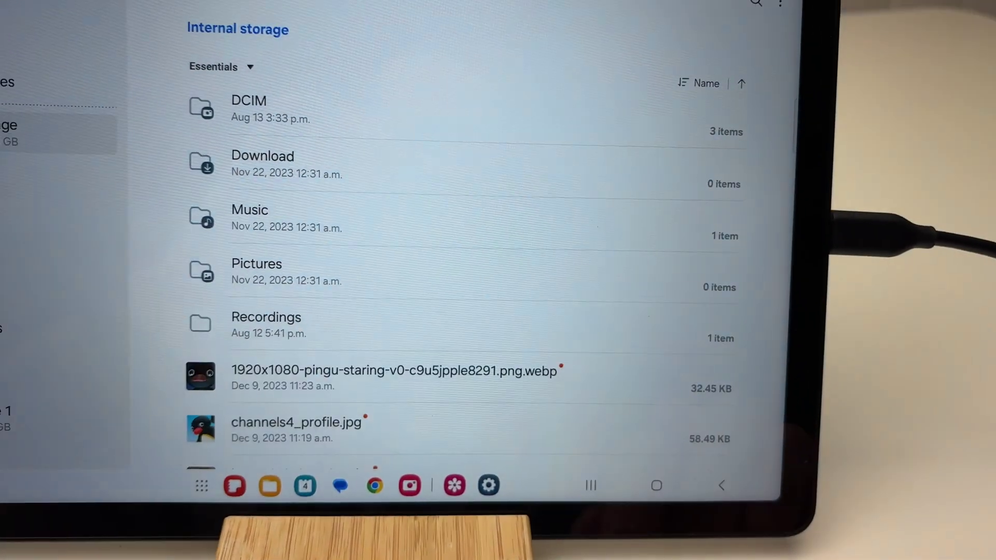
pyautogui.scroll(-2, 512, 411)
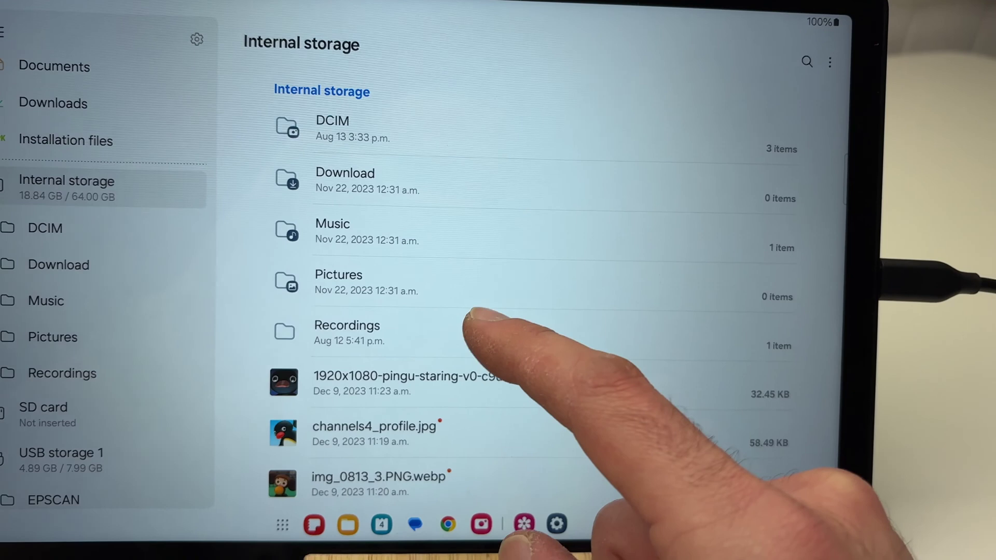
# Step: Check the empty Pictures folder in internal storage
pyautogui.click(538, 288)
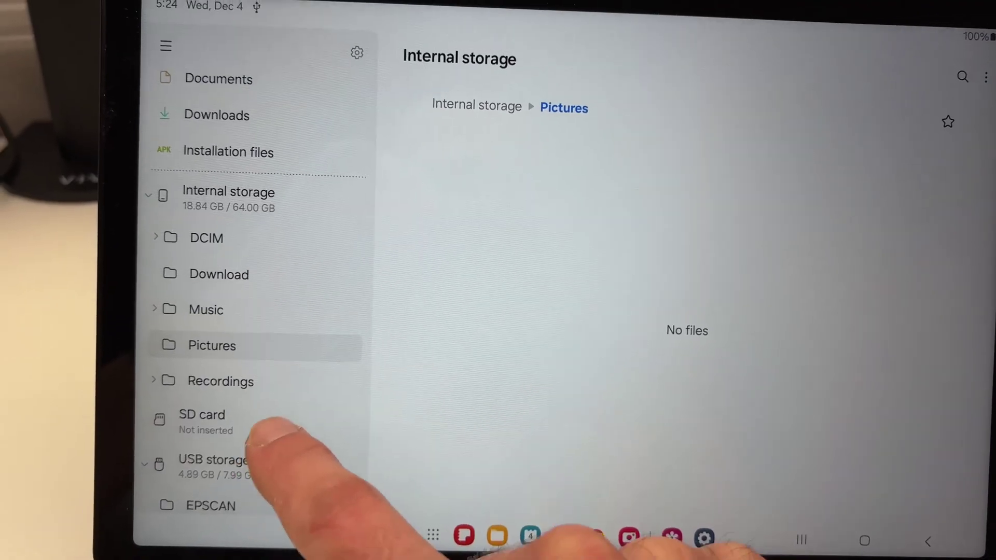
pyautogui.scroll(-2, 257, 327)
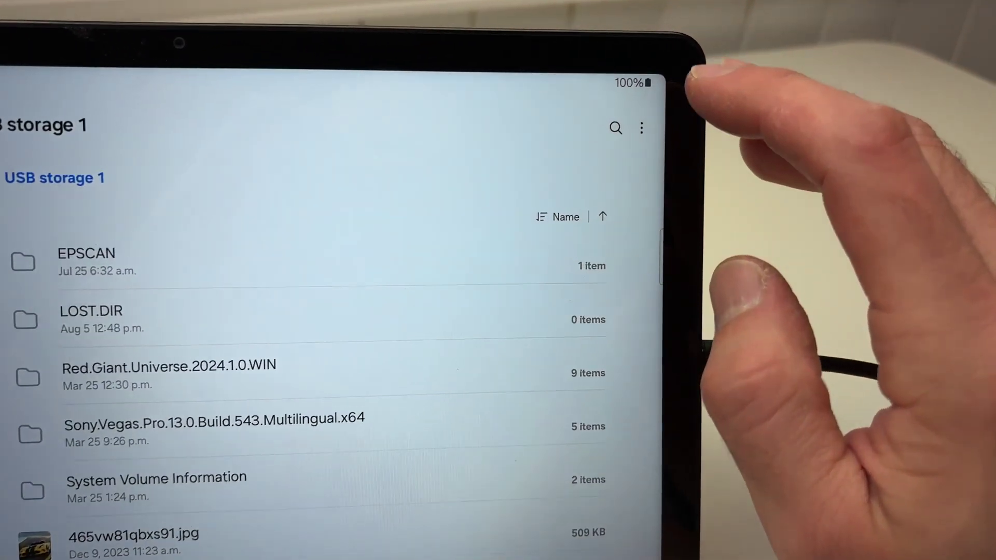
# Step: Choose Unmount from the USB drive's three-dot options menu
pyautogui.click(642, 127)
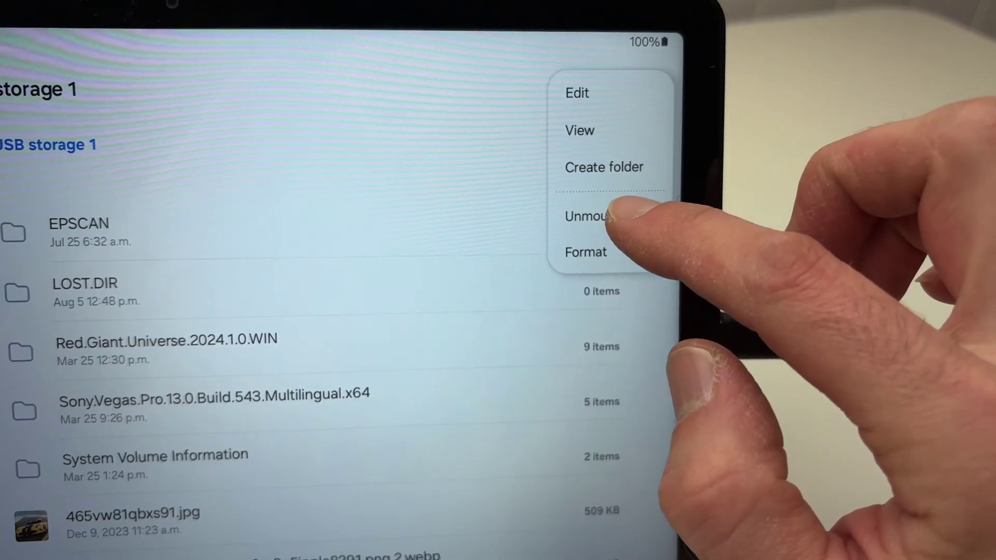
pyautogui.click(598, 222)
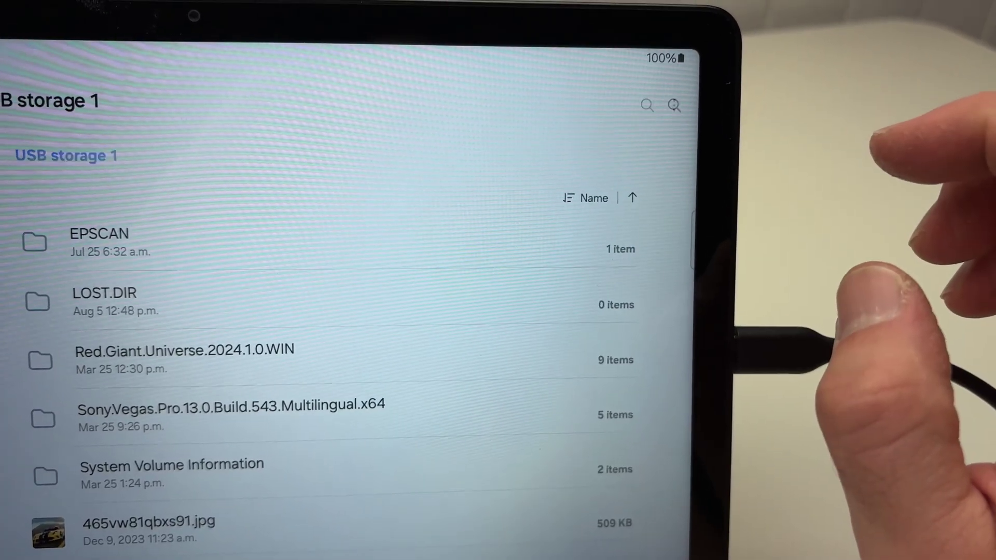